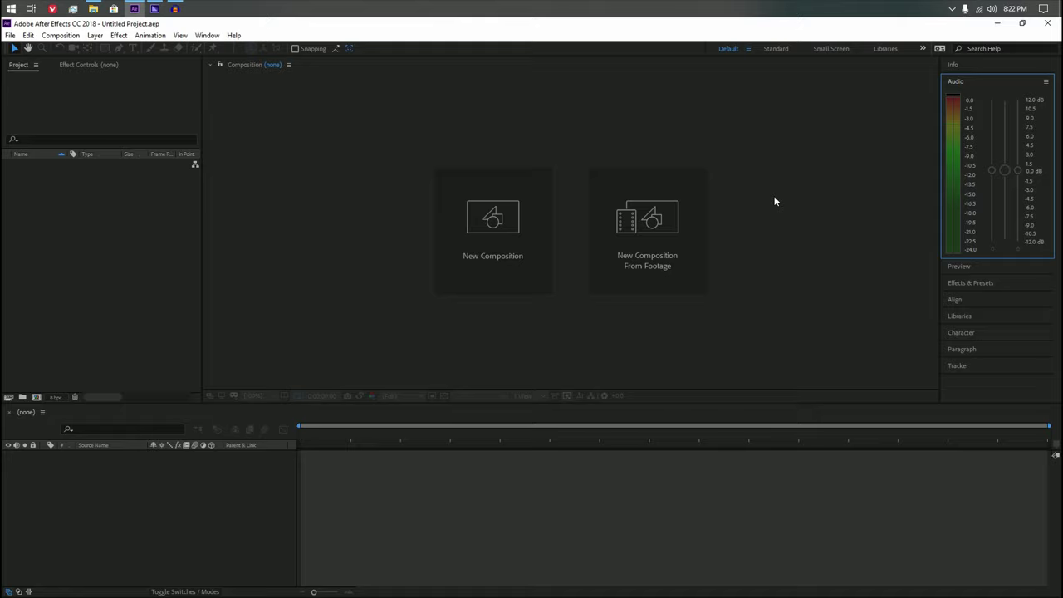
- Import leadenhall_market_8k.hdr from Downloads as a new composition
left_click(654, 218)
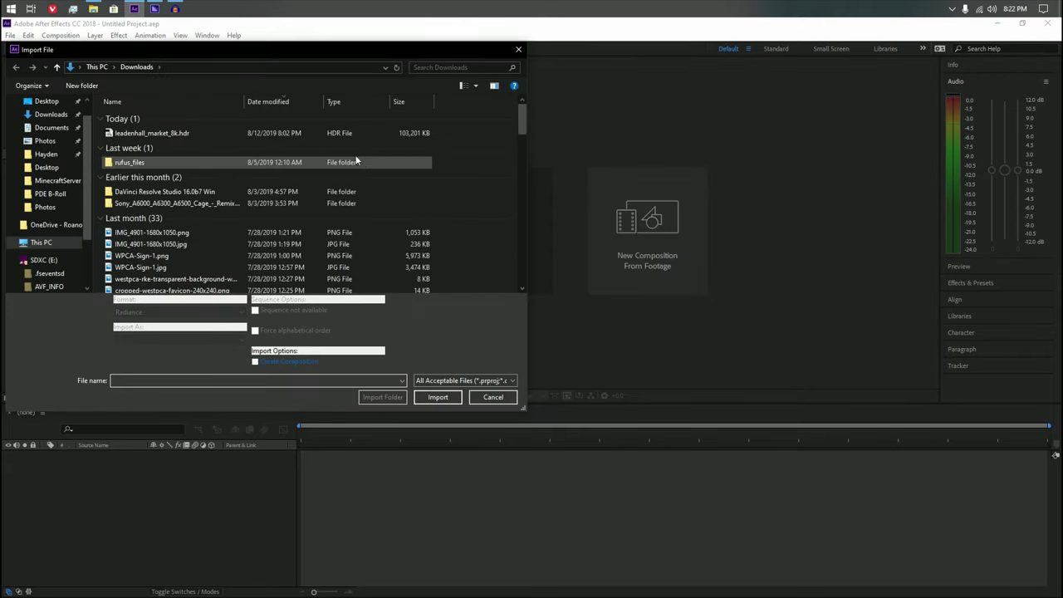
left_click(297, 133)
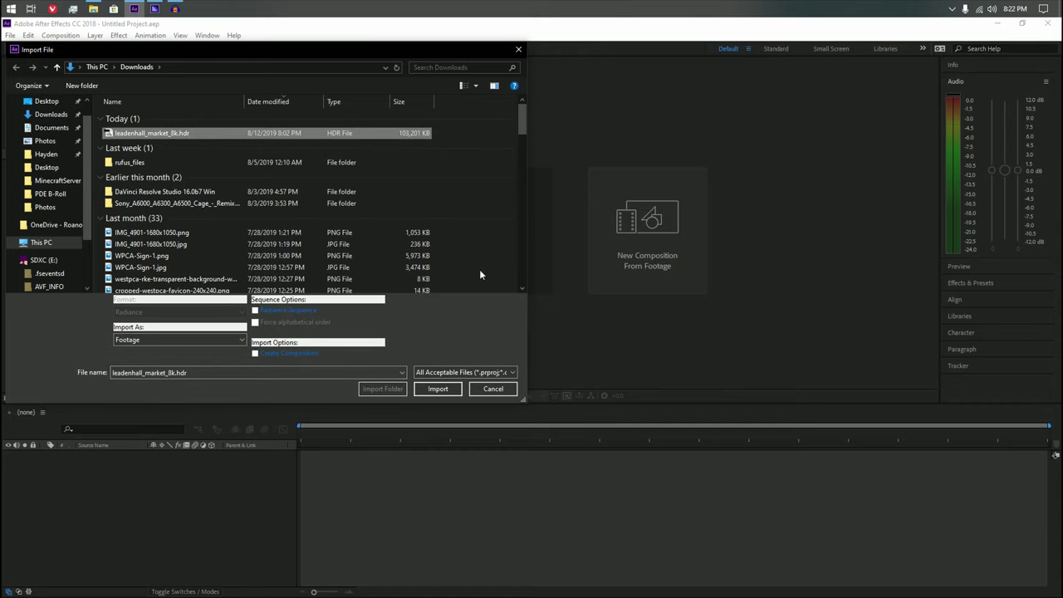
left_click(438, 389)
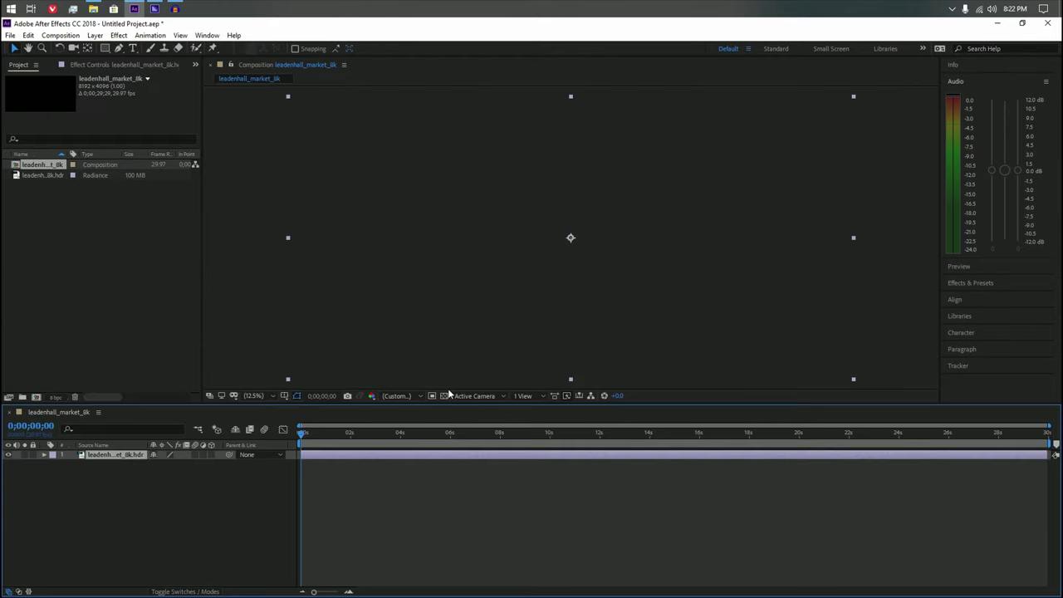
- Select the leadenhall_market_8k composition so the viewer renders the full panorama
left_click(50, 166)
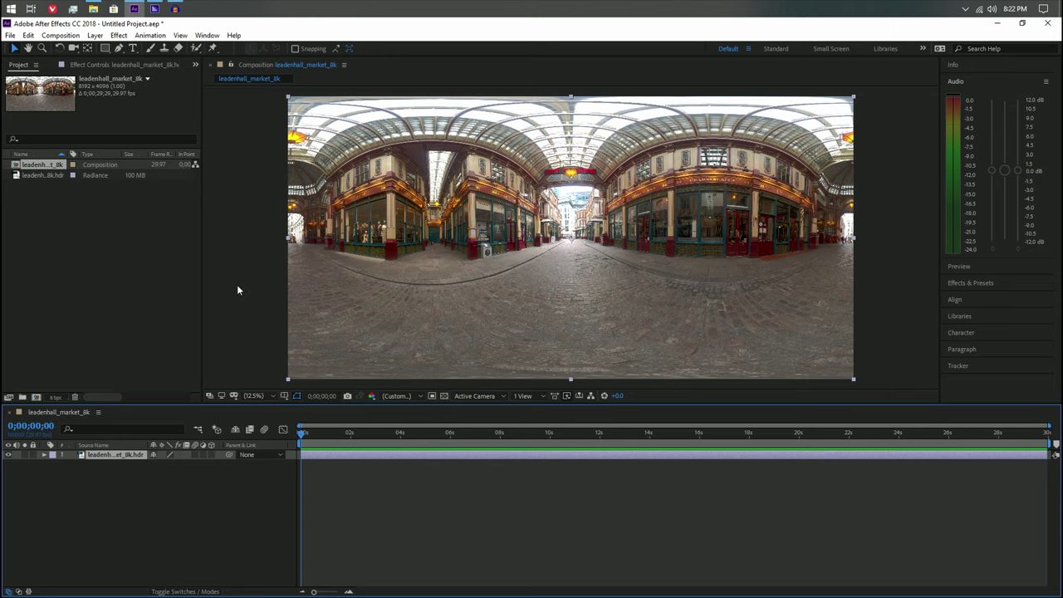
- Search Effects & Presets for 'vr' and drag VR Converter onto the panorama layer
left_click(980, 285)
left_click(969, 126)
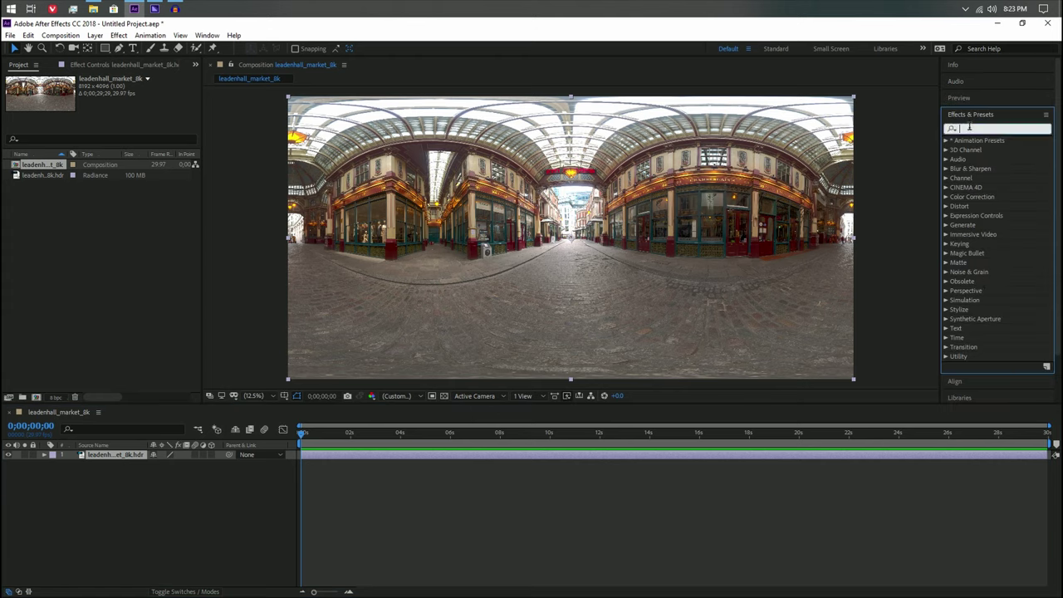
type("vr")
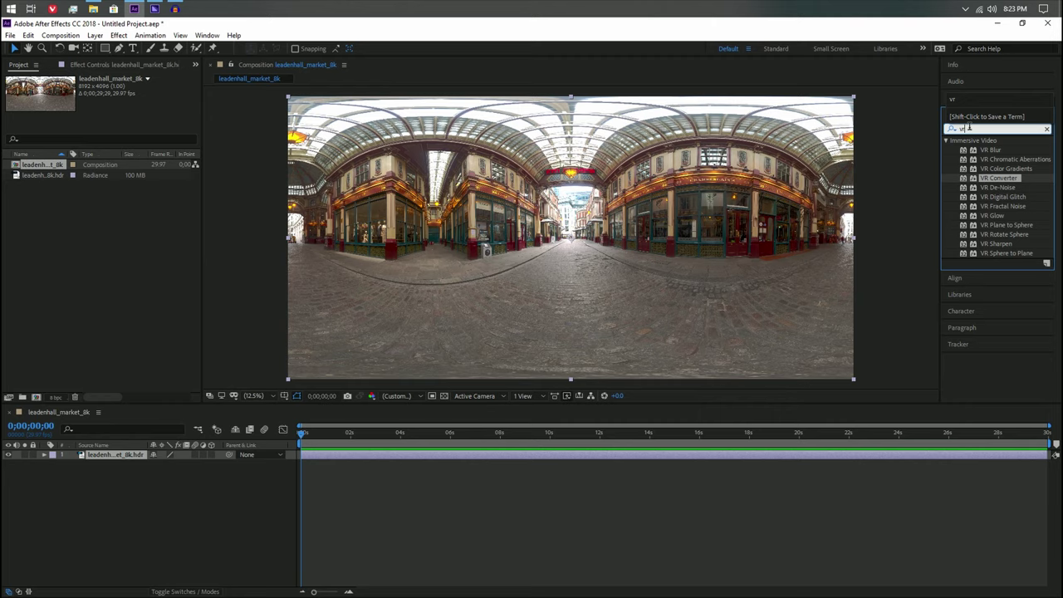
left_click_drag(1020, 180, 581, 206)
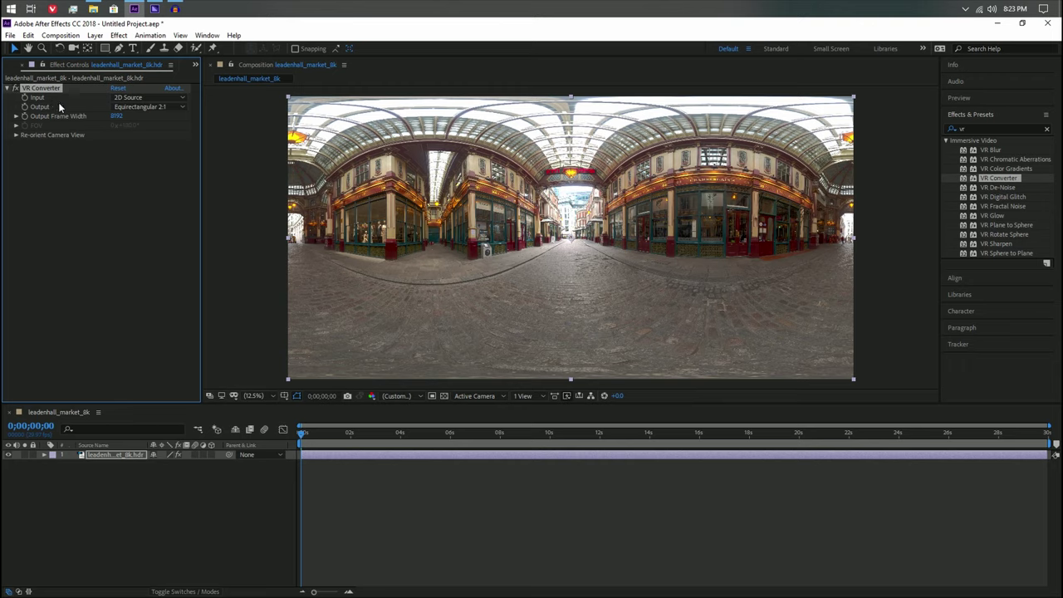
- Set VR Converter input to Equirectangular 2:1 and output to Fisheye (FullDome)
left_click(130, 99)
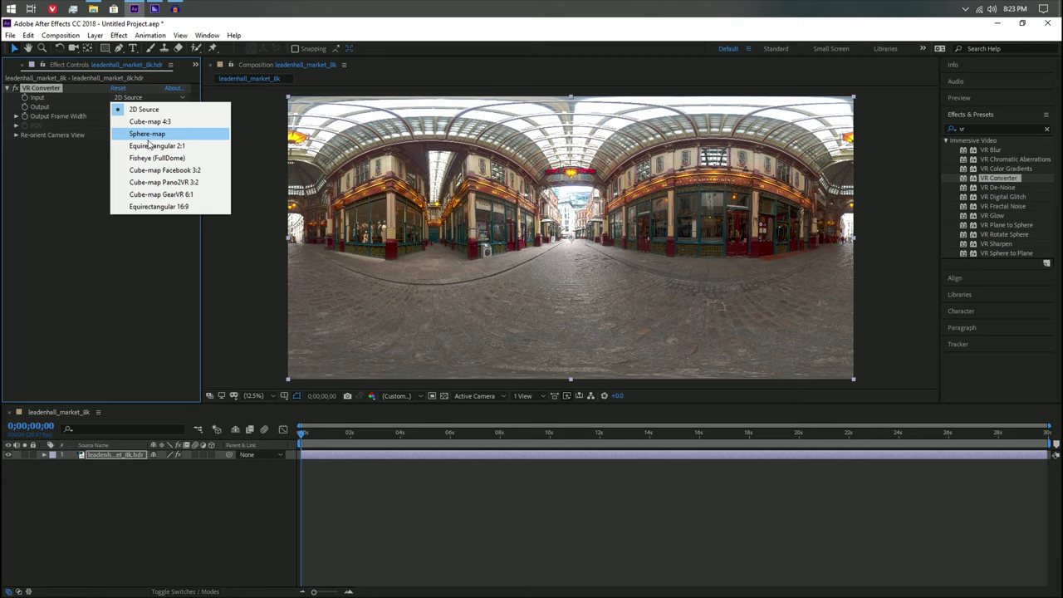
left_click(150, 147)
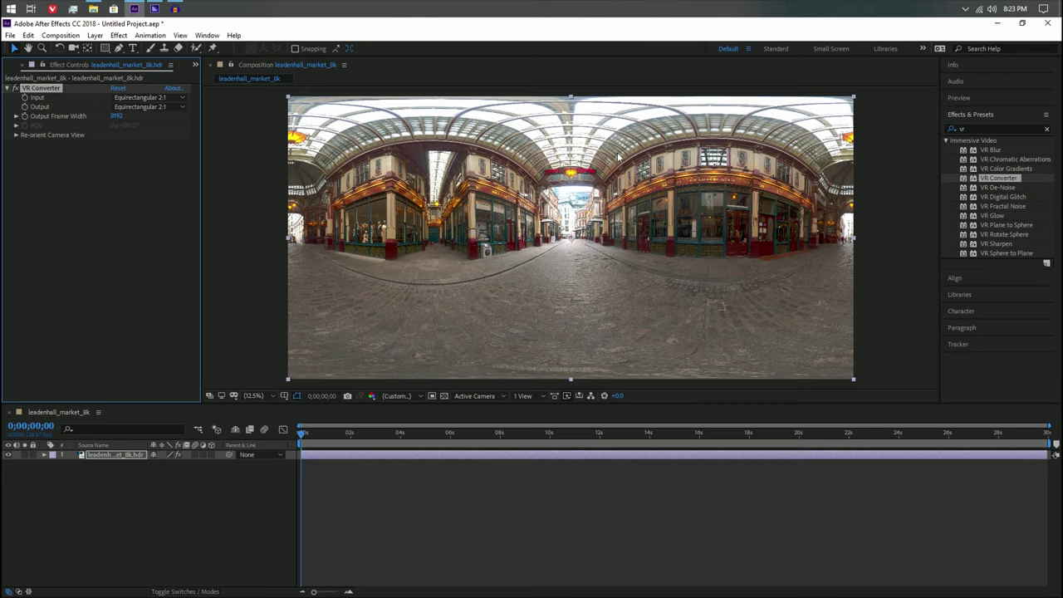
left_click(138, 107)
left_click(158, 158)
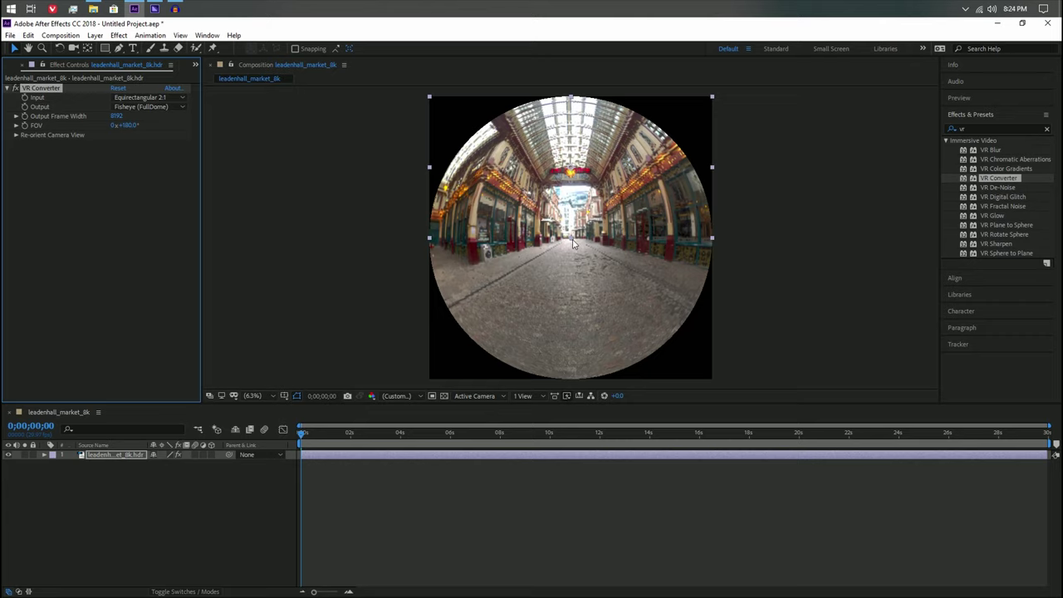
- Set Re-orient Camera View Tilt (X axis) to 90°
left_click(16, 136)
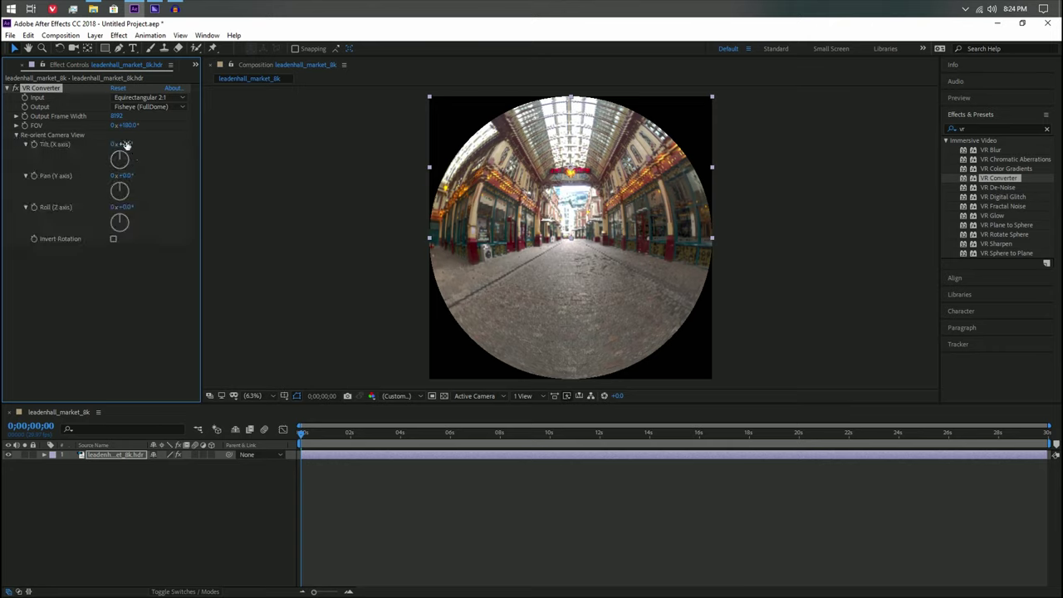
left_click(124, 144)
type("90")
key("Return")
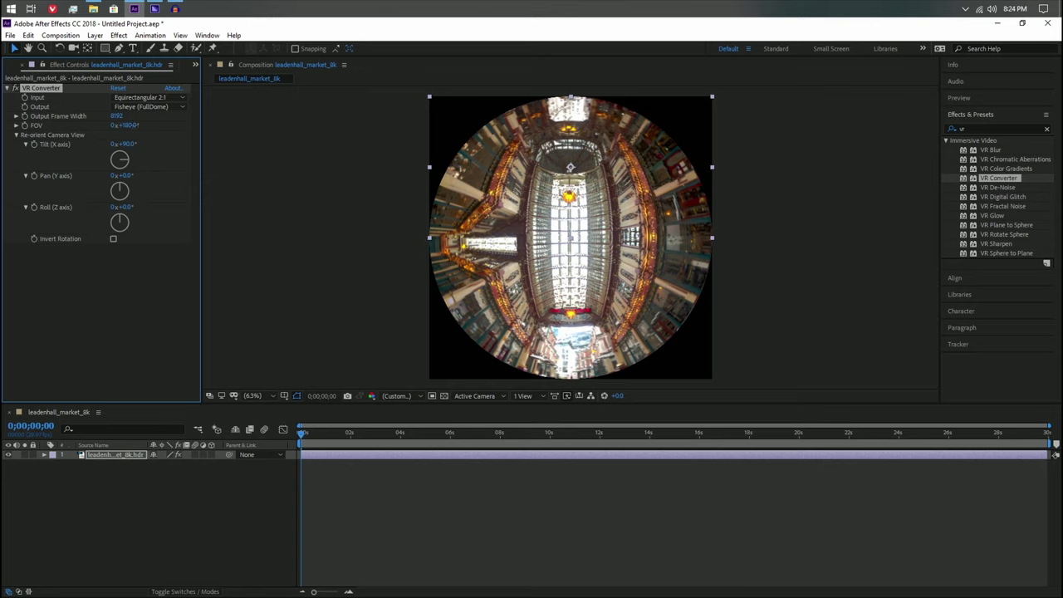
- Scrub the FOV up to a tiny-planet look, then back down to 187°
left_click_drag(124, 124, 219, 131)
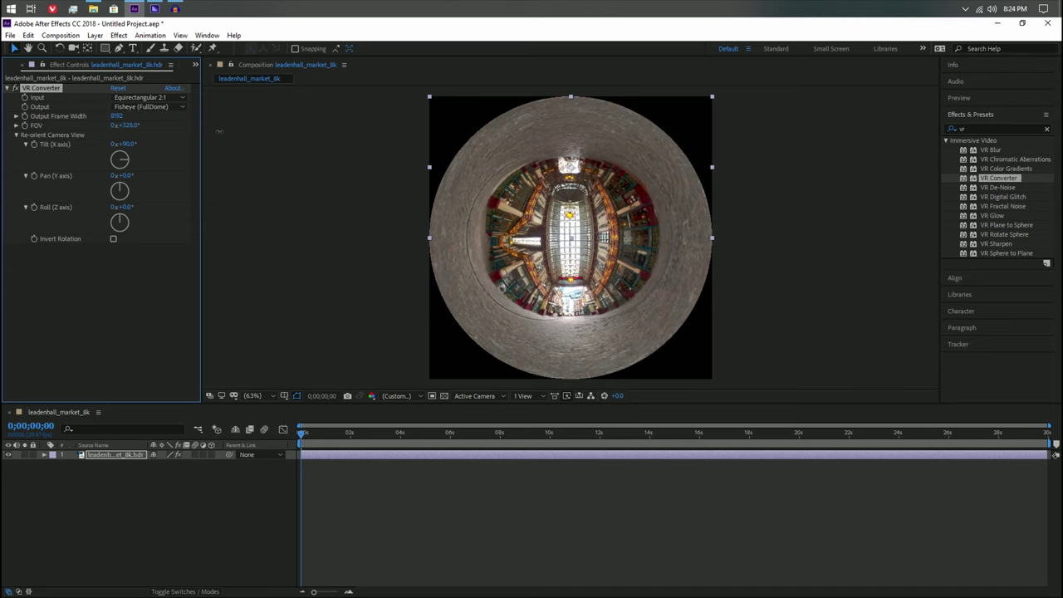
left_click_drag(219, 130, 146, 135)
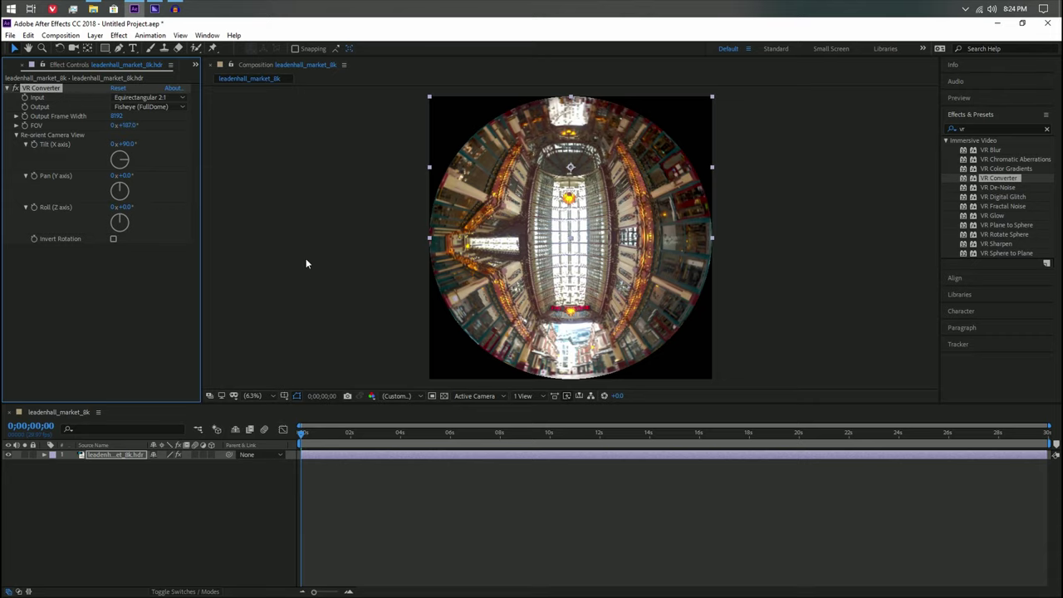
- Deselect the layer and add the composition to the Adobe Media Encoder queue
left_click(306, 230)
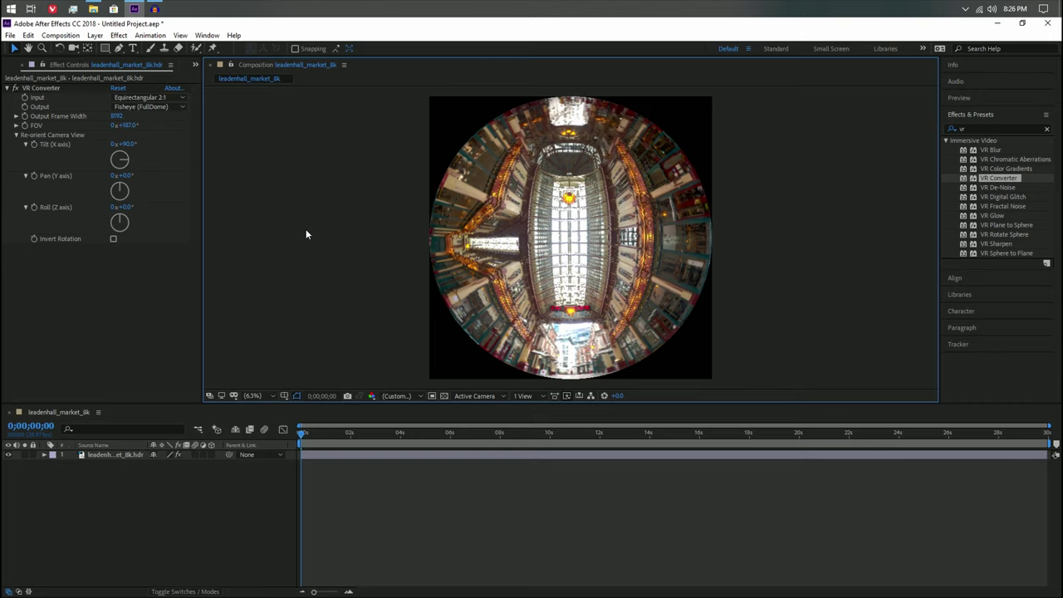
left_click(8, 39)
mouse_move(58, 214)
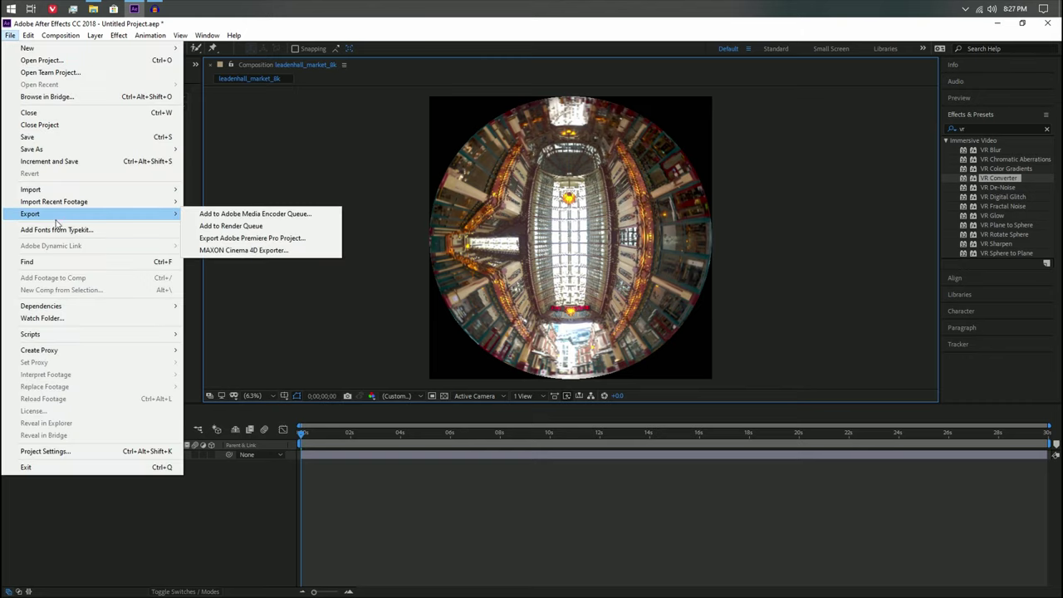
left_click(296, 215)
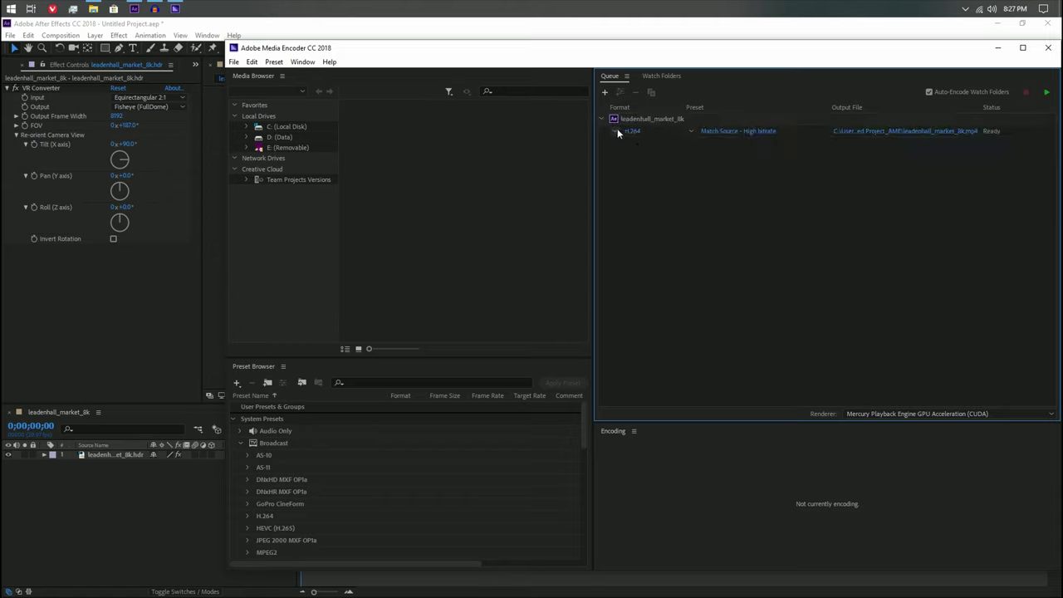
- Change the queued item's format from H.264 to PNG and open its output file location
left_click(617, 130)
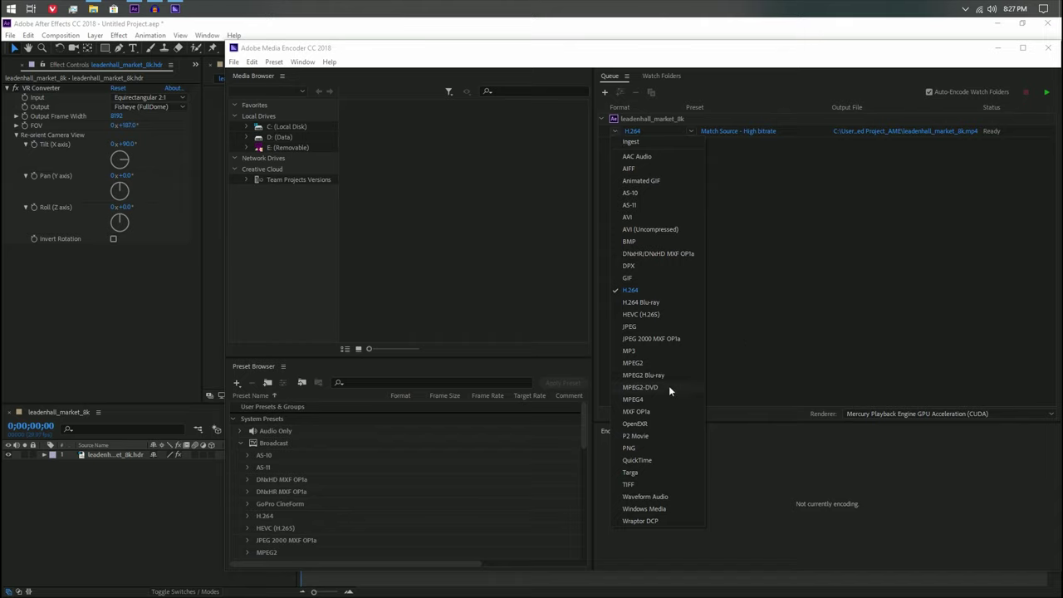
left_click(643, 448)
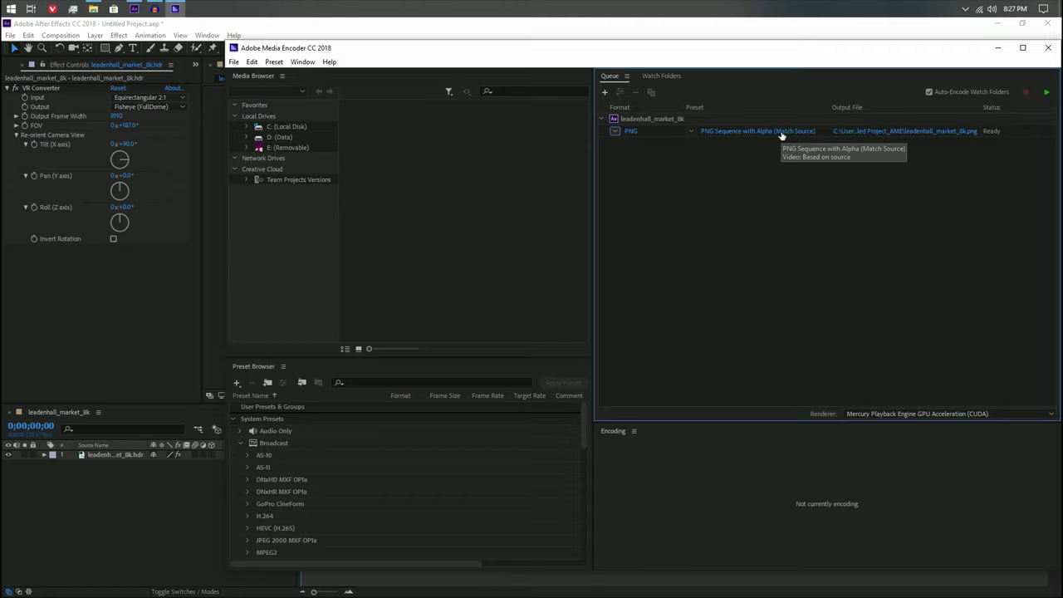
left_click(887, 132)
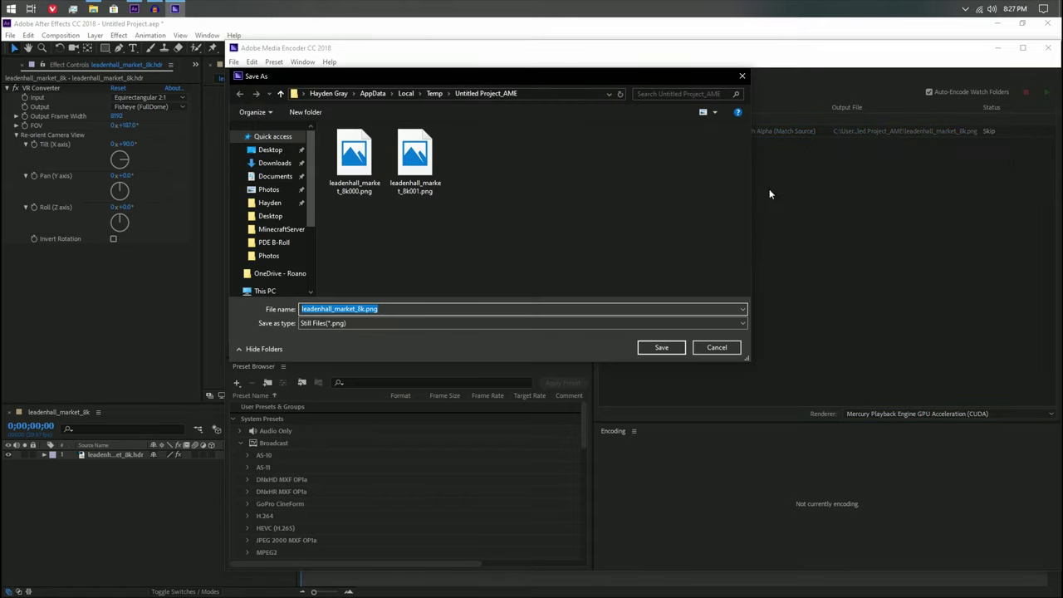
- Save the PNG output leadenhall_market_8k.png to the Desktop
left_click(270, 149)
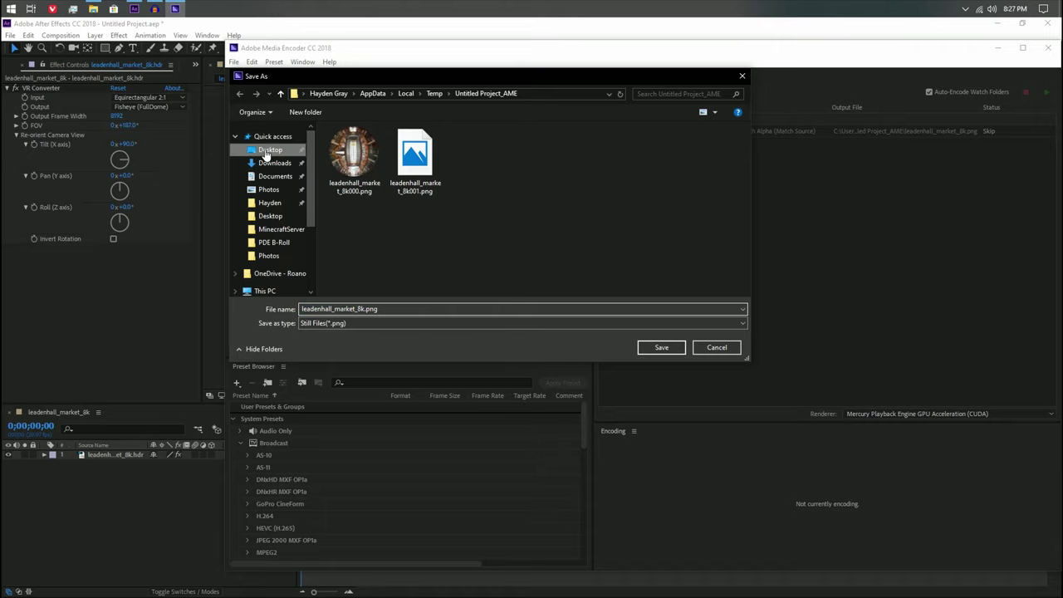
left_click(658, 347)
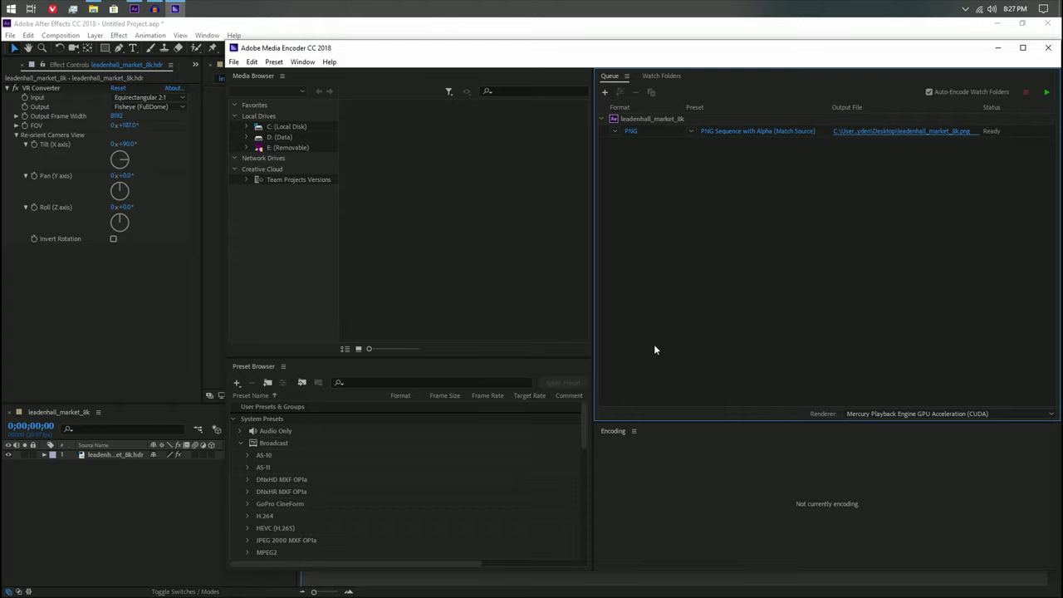
- Start the render queue, then show the desktop with the finished fisheye PNG
left_click(1047, 93)
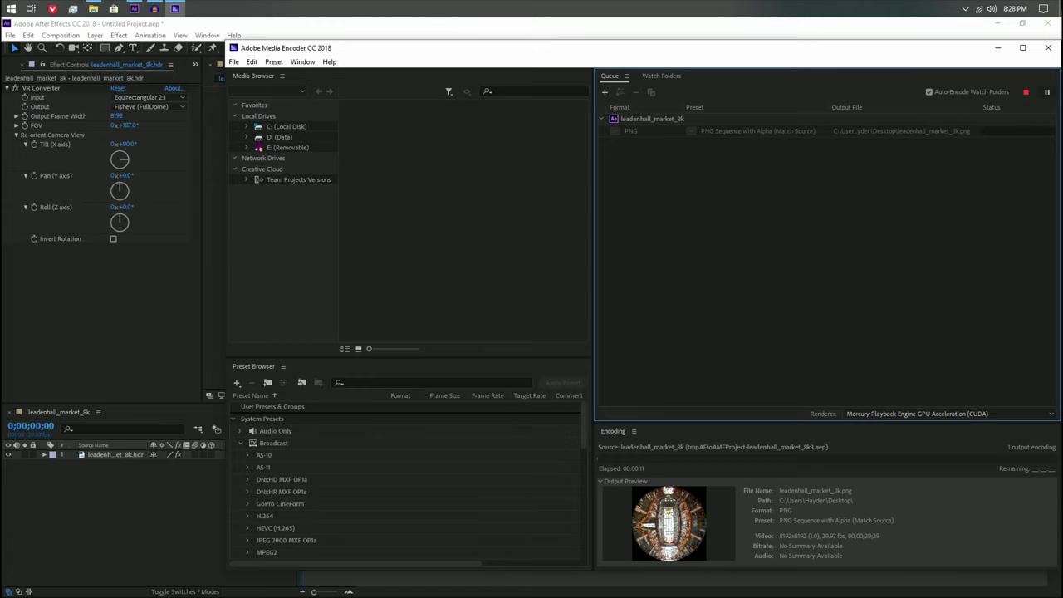
left_click(1058, 9)
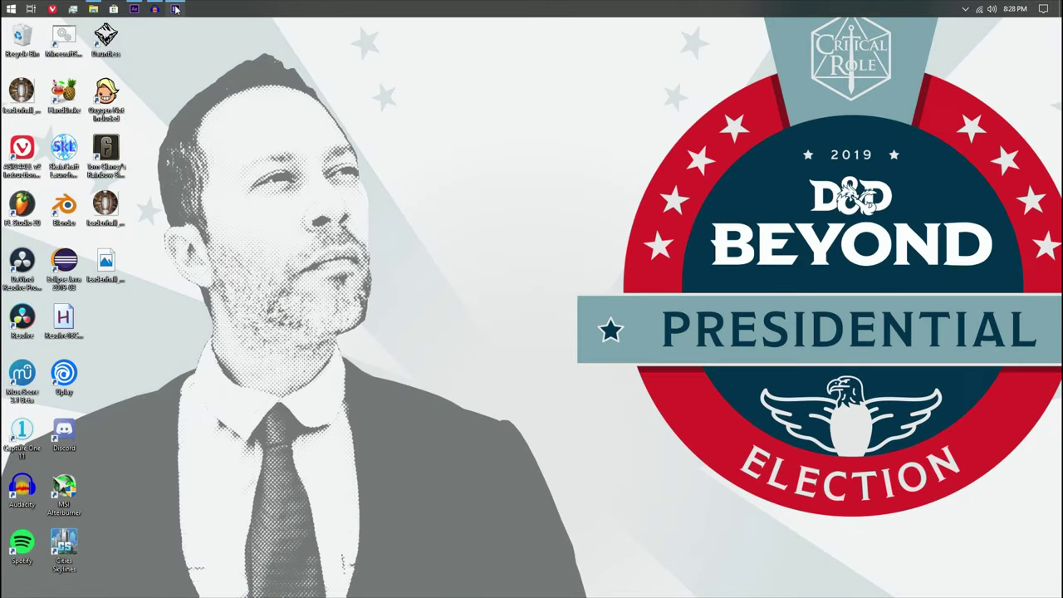
- Stop the running leadenhall_market_8k encode in Media Encoder without finishing the current file
left_click(174, 8)
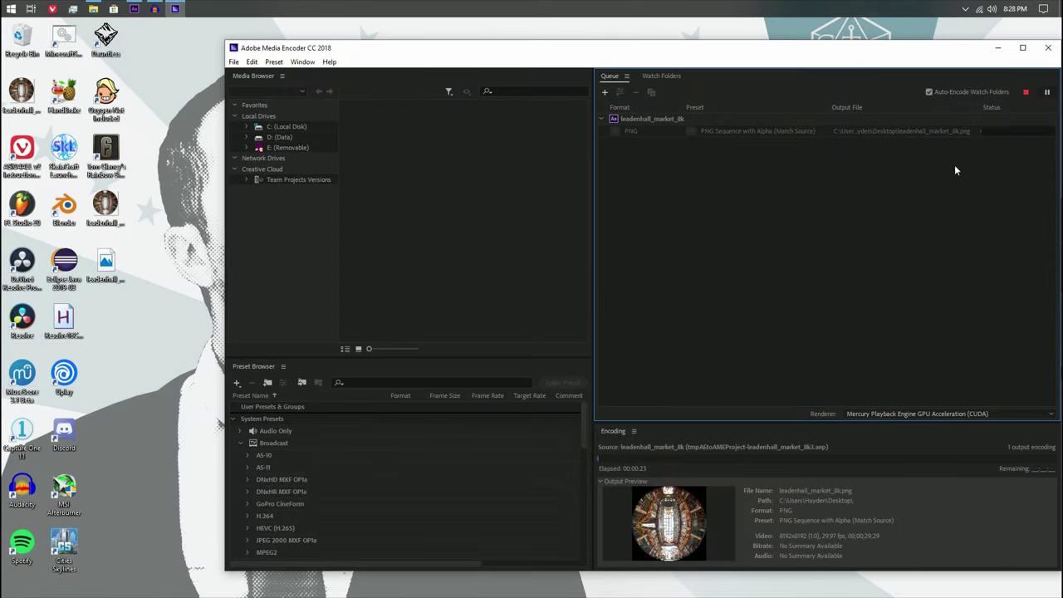
left_click(944, 131)
left_click(1026, 92)
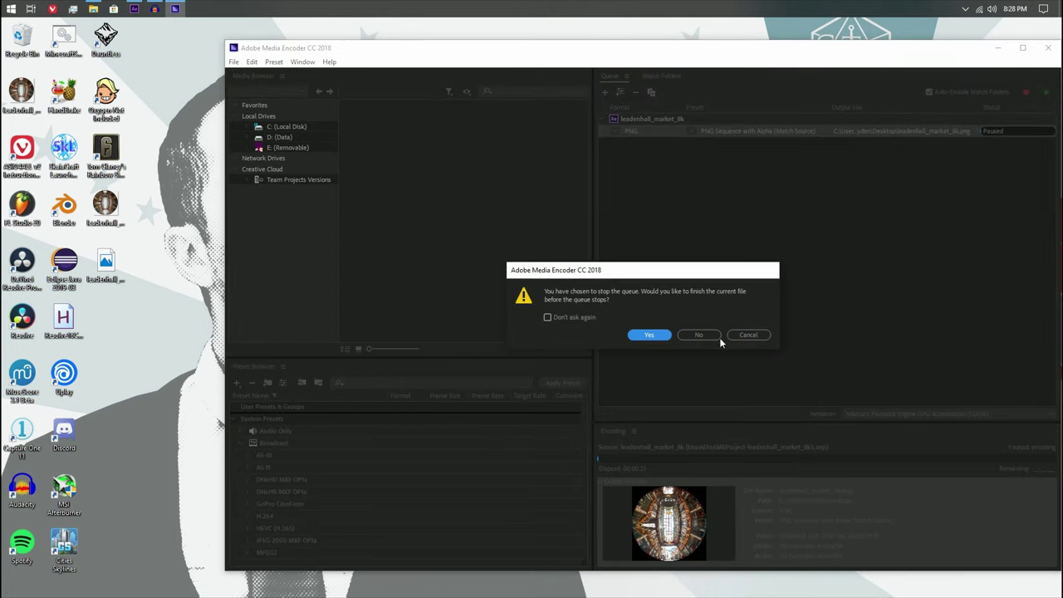
left_click(700, 335)
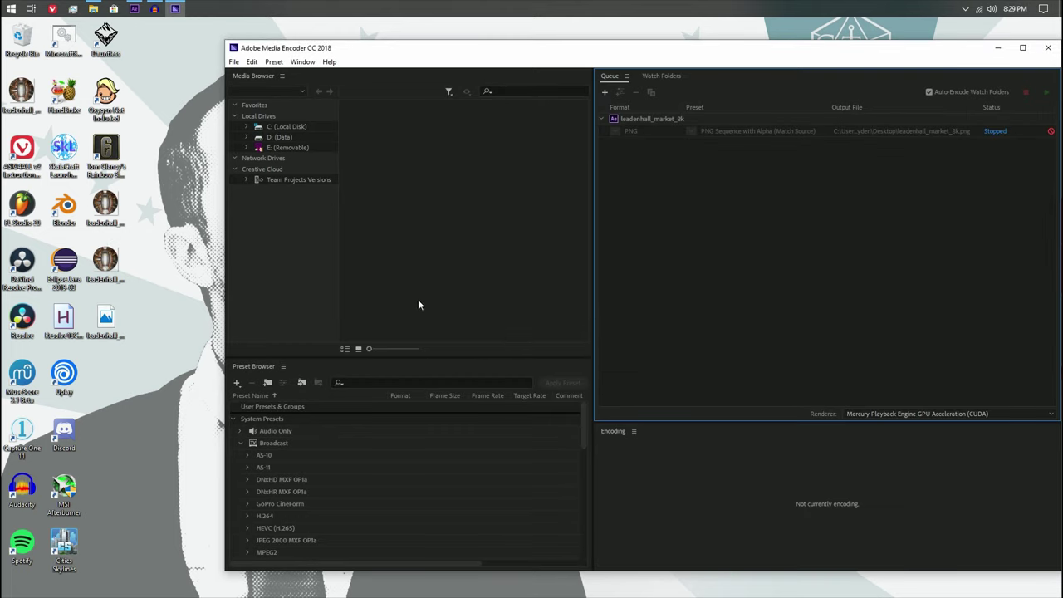
- Open leadenhall_market_8k001.png from the desktop in Windows Photos
double_click(105, 203)
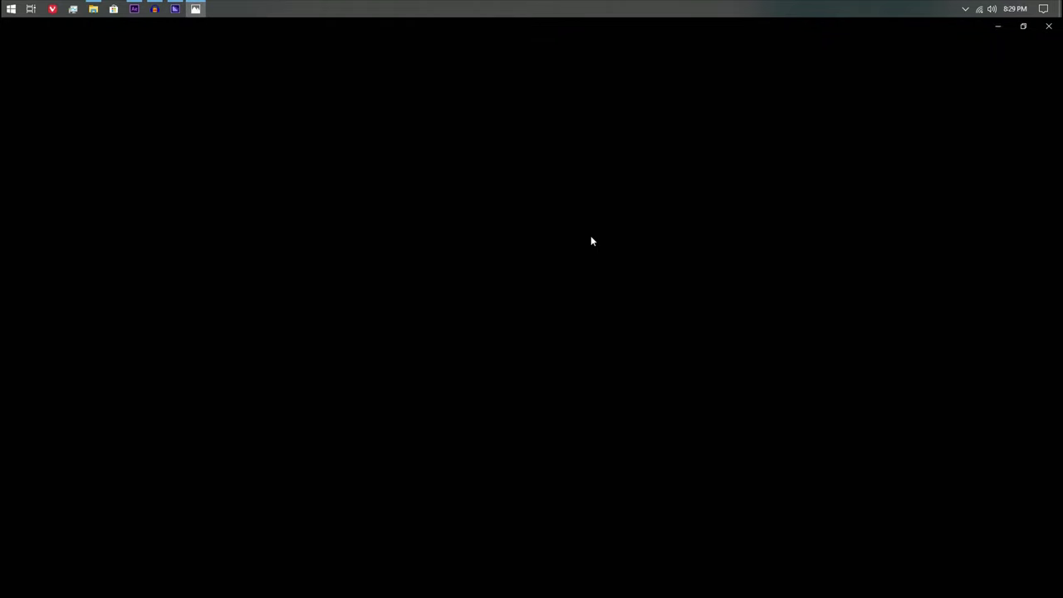